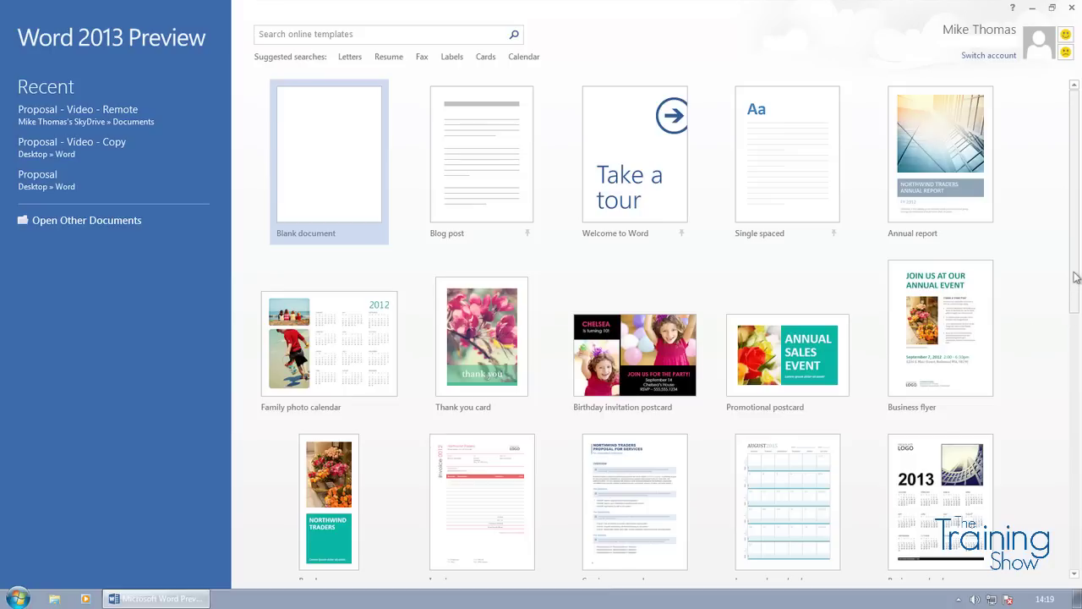
- Scroll to the Event planner template at the end of the gallery and create a document from it
left_click_drag(1075, 282, 1071, 384)
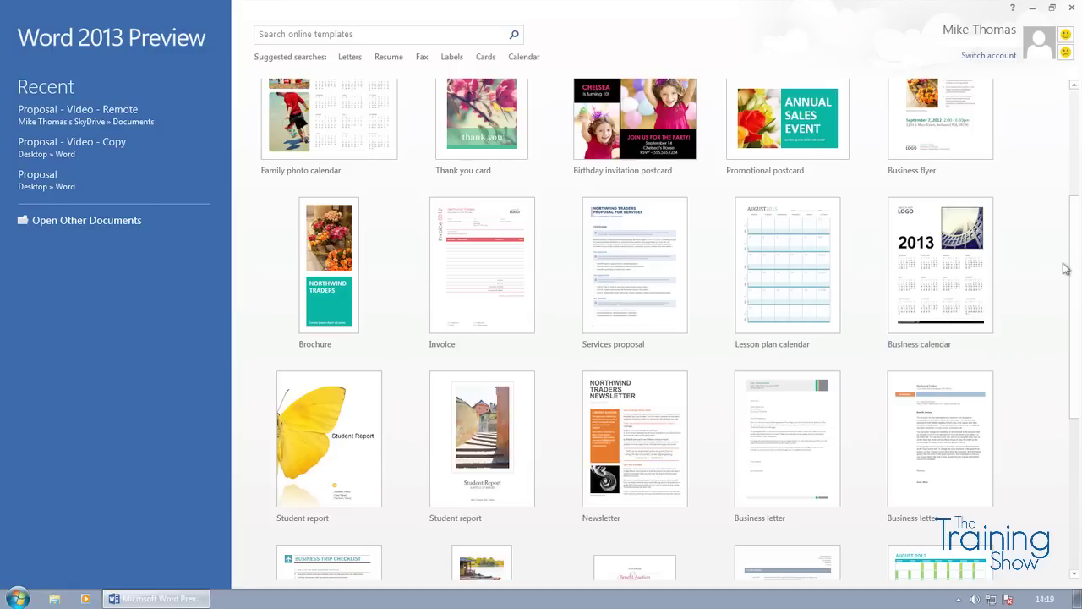
left_click_drag(1075, 263, 1073, 375)
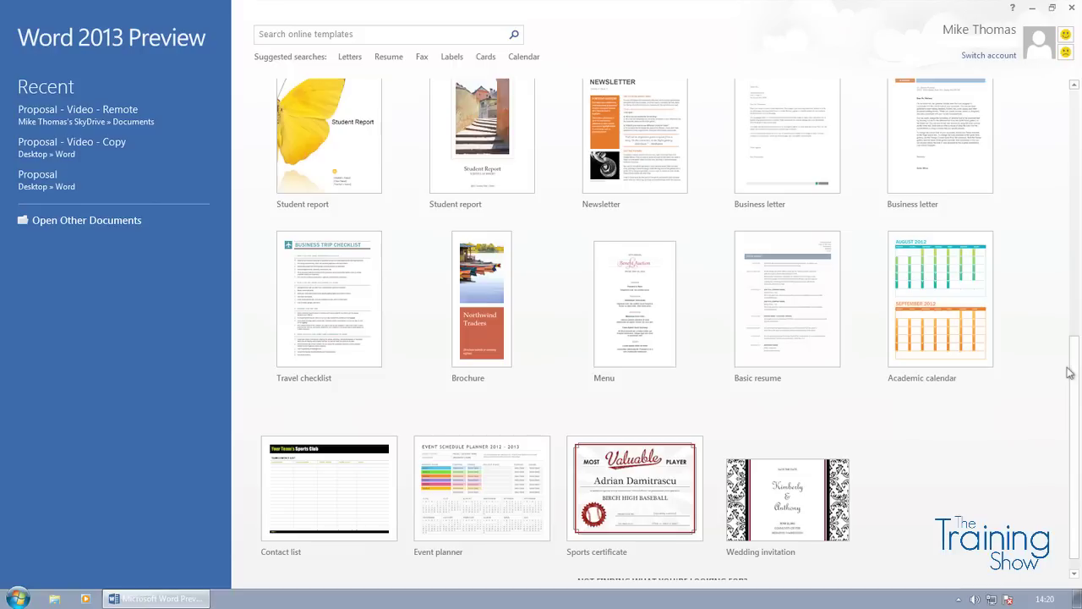
left_click_drag(1071, 364, 1076, 368)
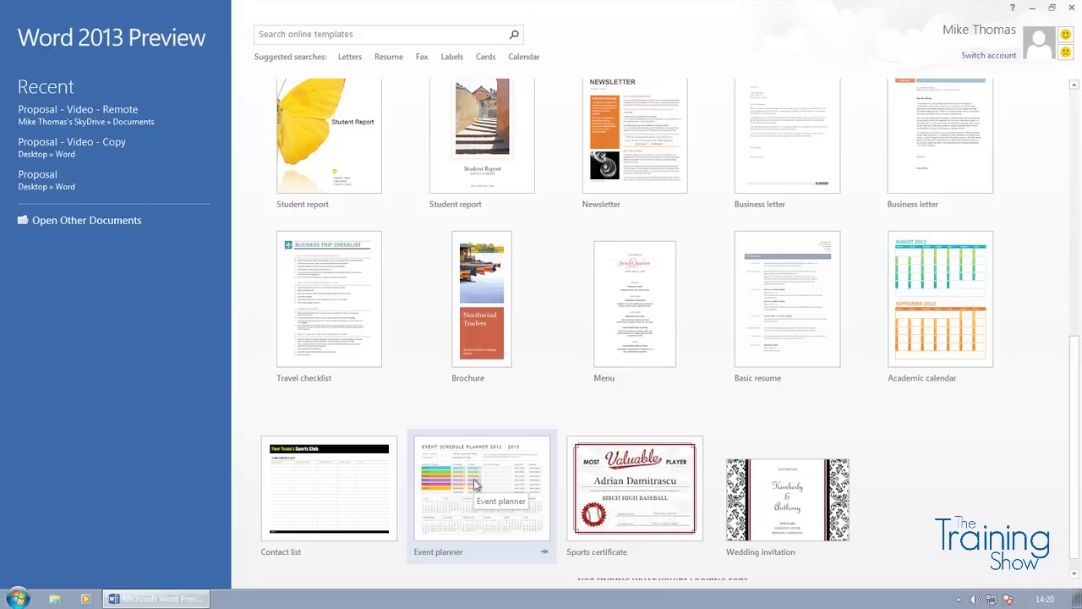
double_click(474, 483)
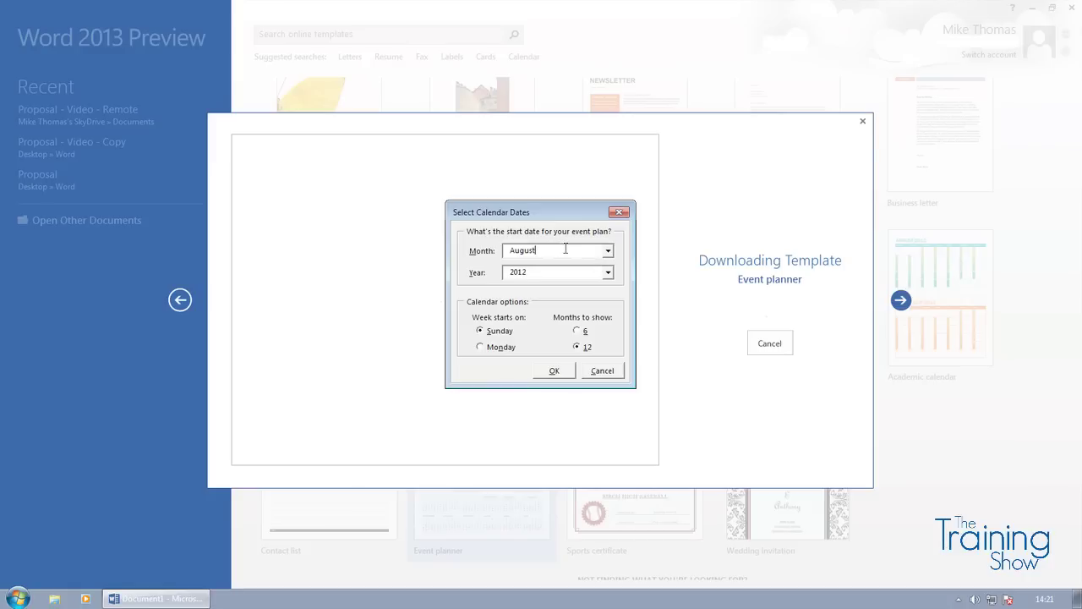
- Start the calendar in September with weeks beginning on Monday, and confirm the update
left_click(608, 251)
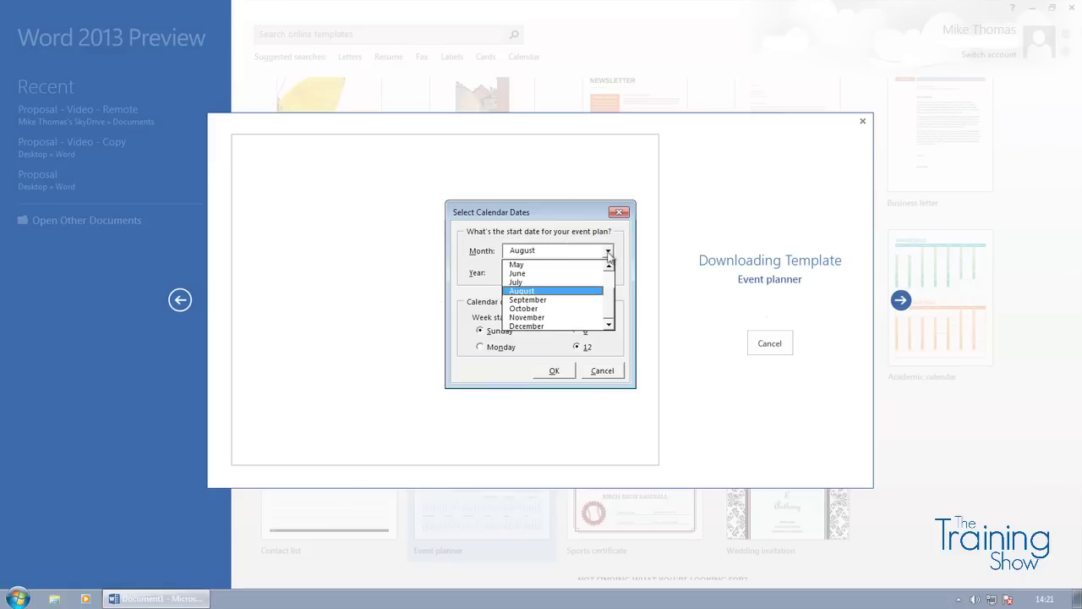
left_click(555, 300)
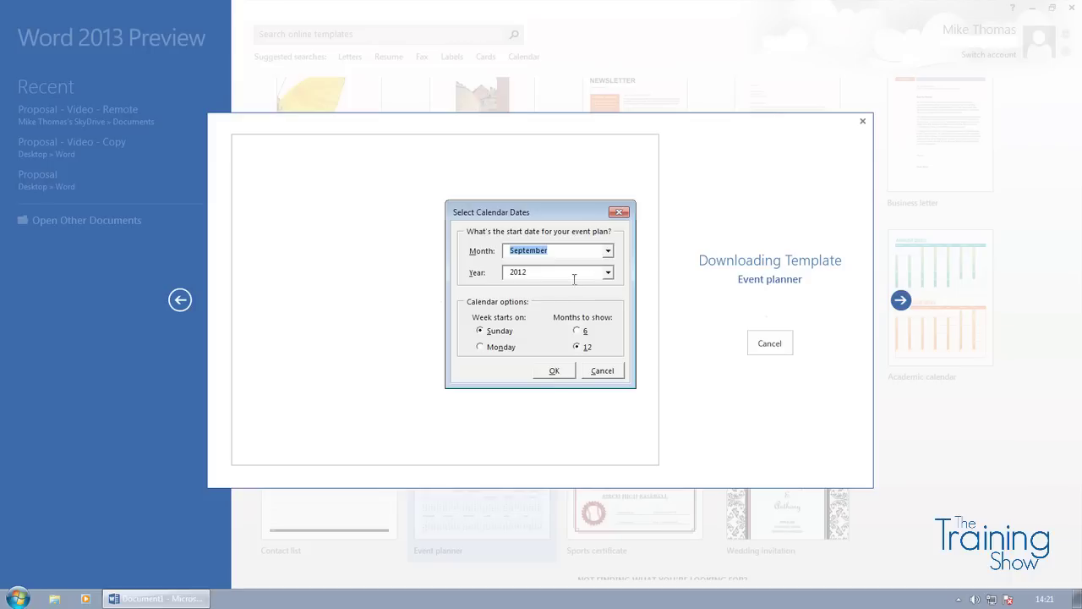
left_click(481, 349)
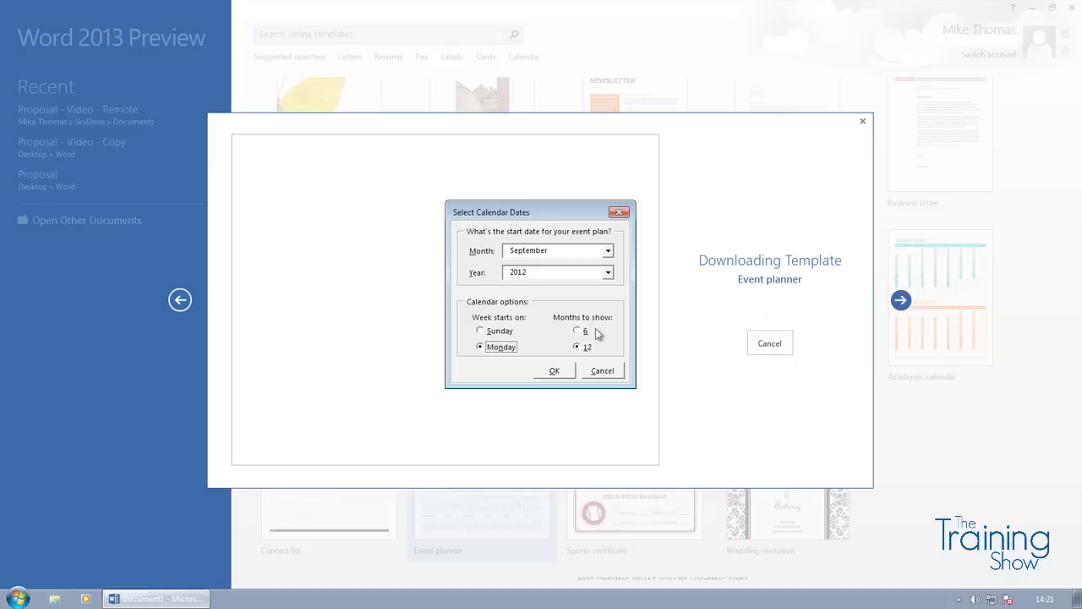
left_click(554, 371)
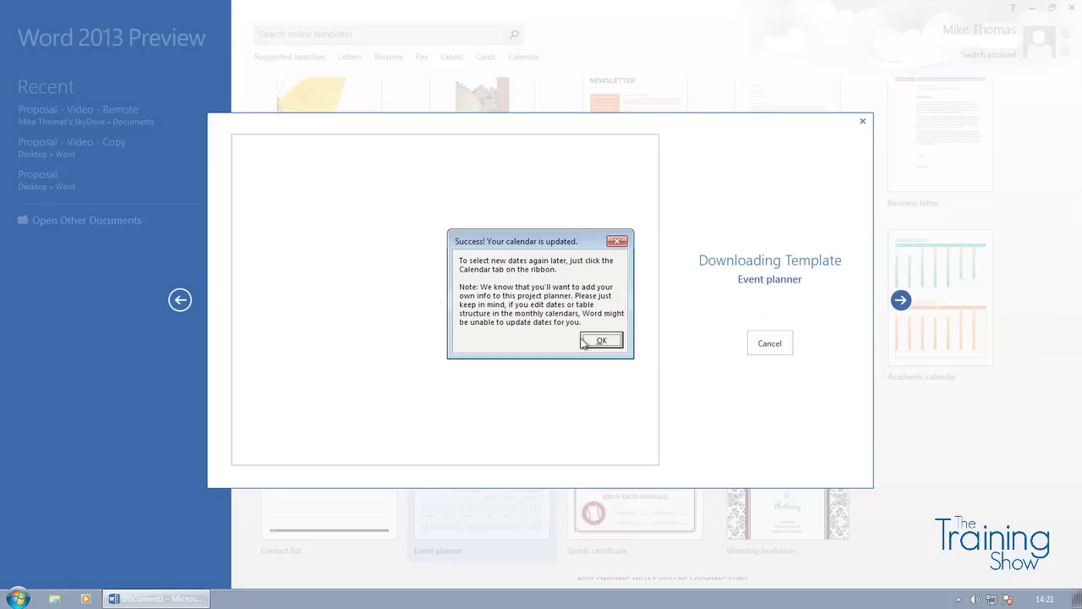
left_click(600, 340)
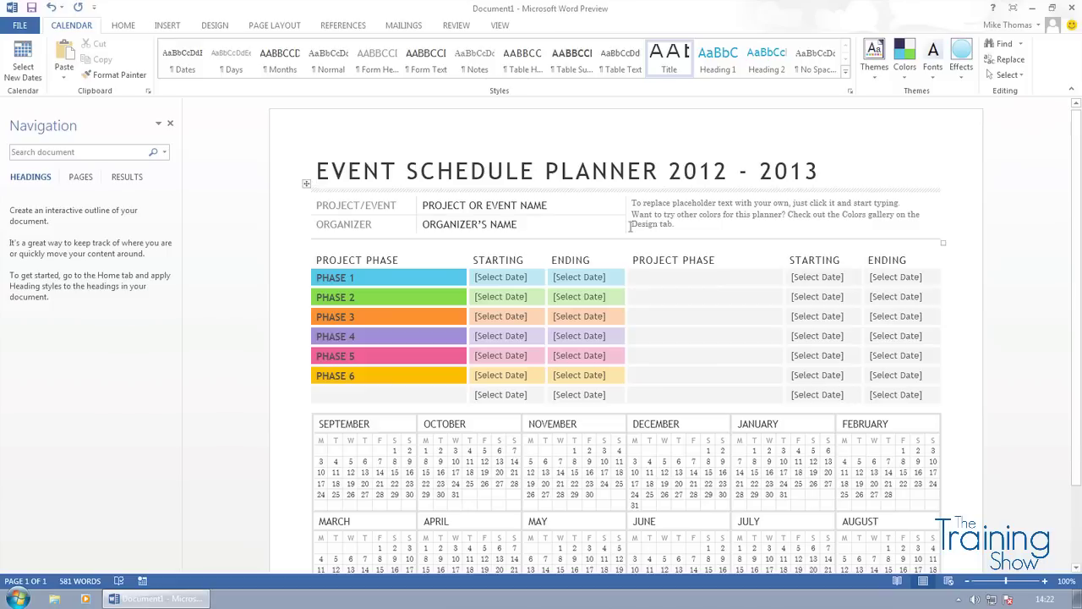
- Enter TRAINING EVENT as the project or event name
left_click(486, 205)
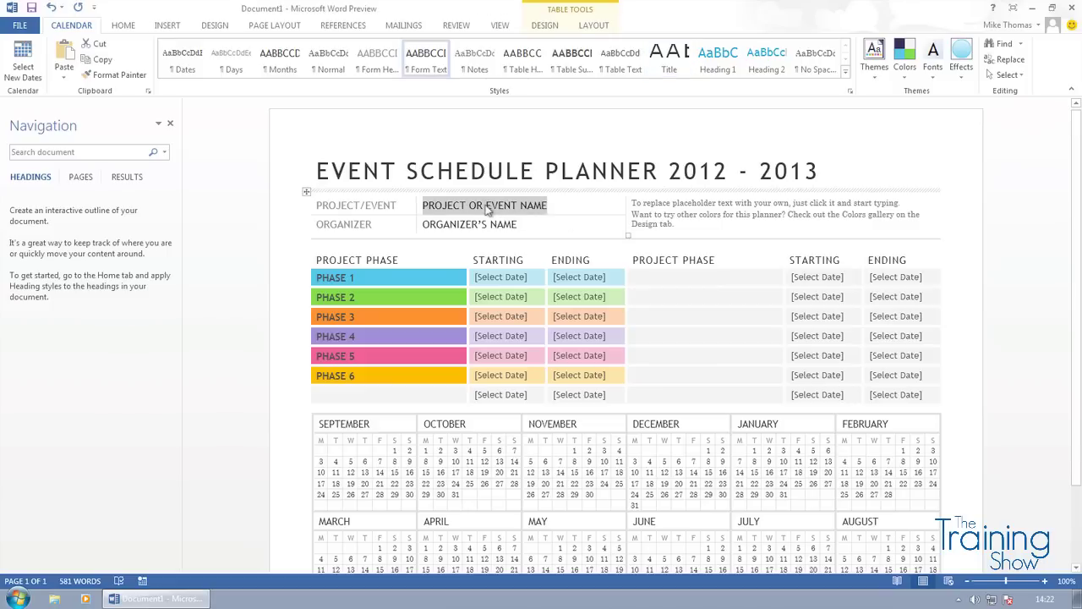
left_click(482, 224)
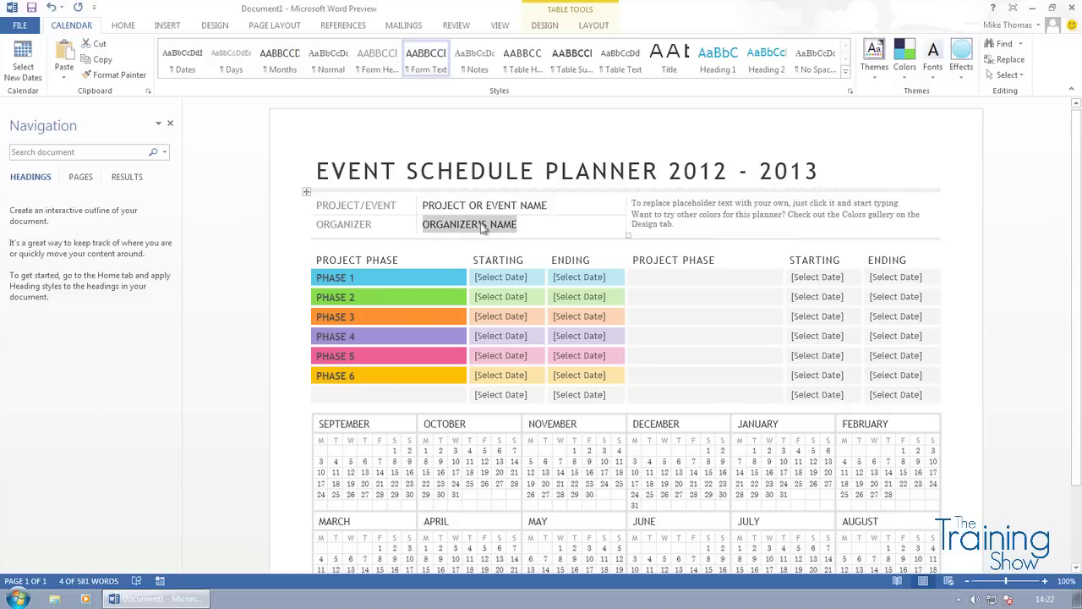
left_click(332, 277)
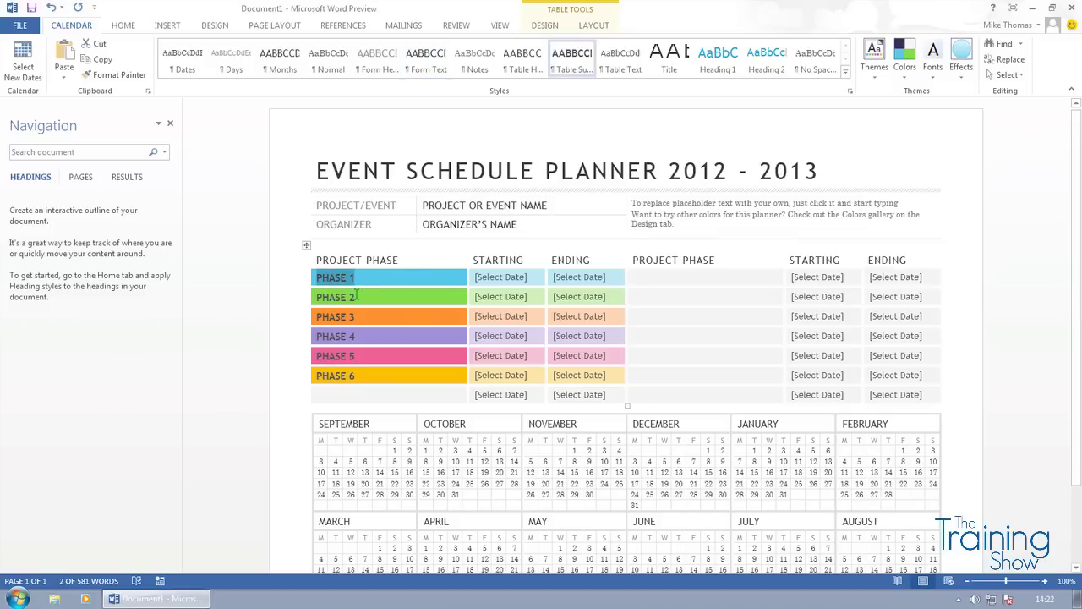
left_click(487, 207)
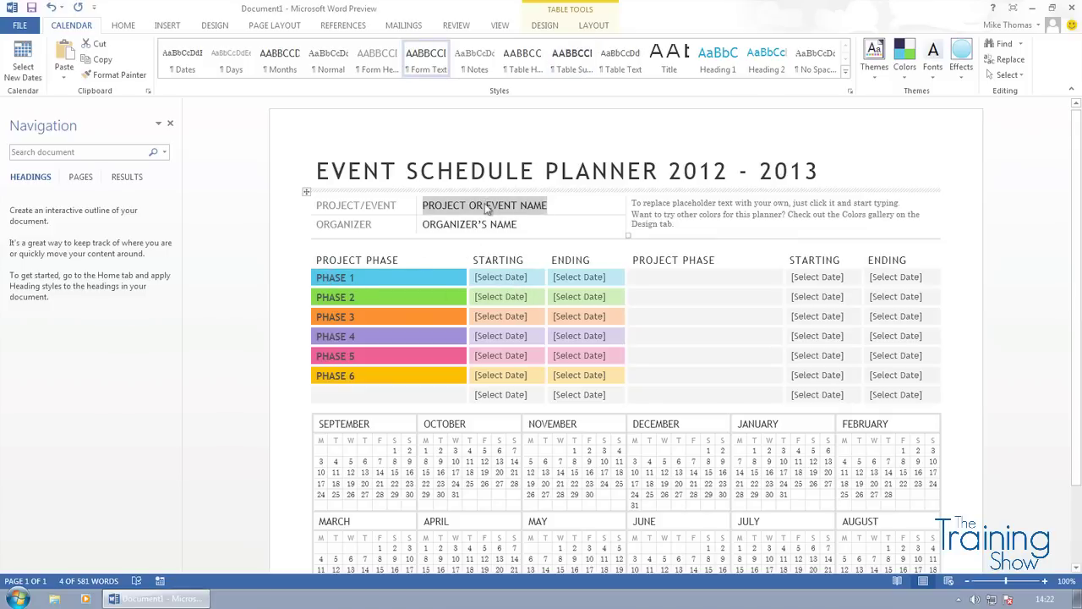
type("TRAINING")
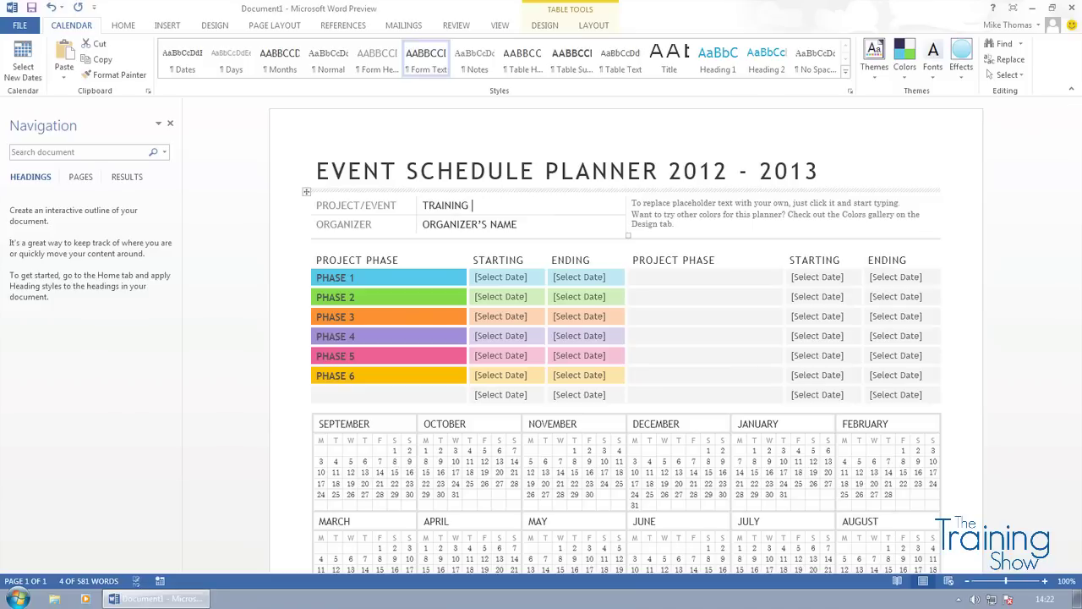
type(" EVENT")
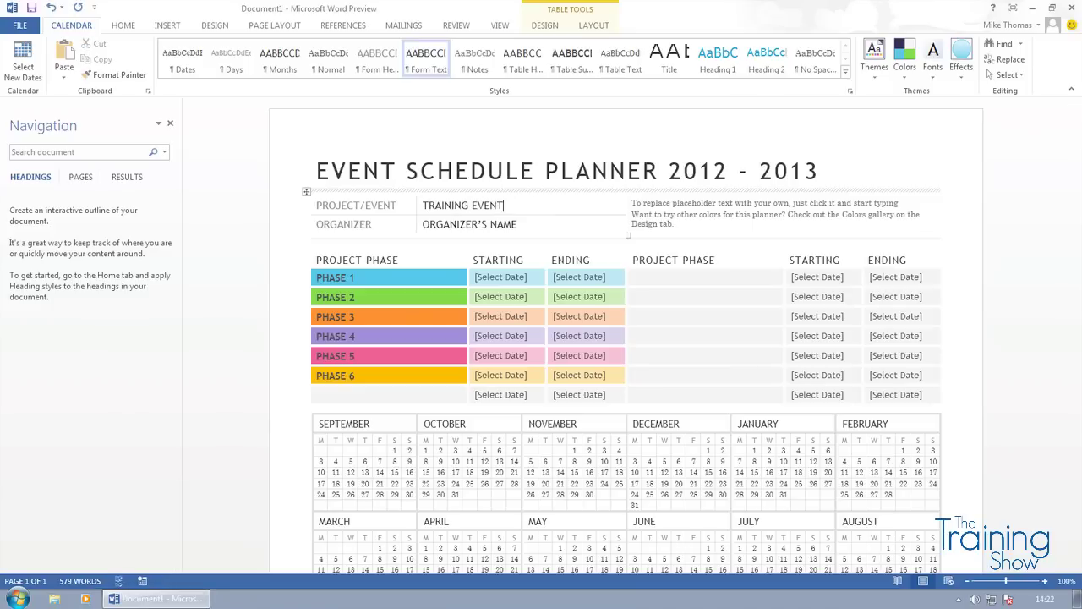
- Fill in the organizer's full name in the organizer field
left_click(501, 228)
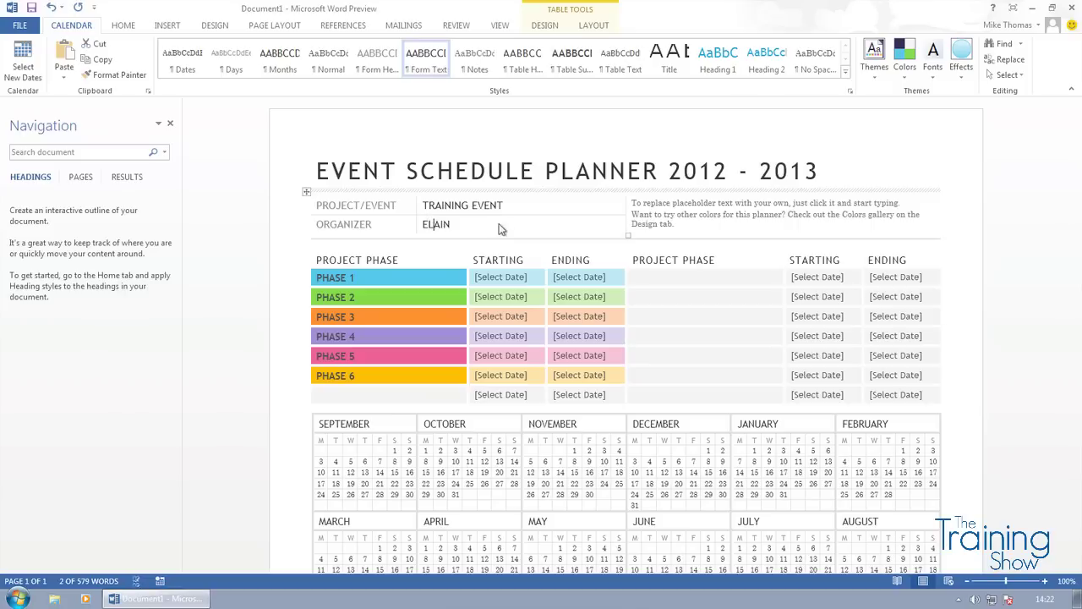
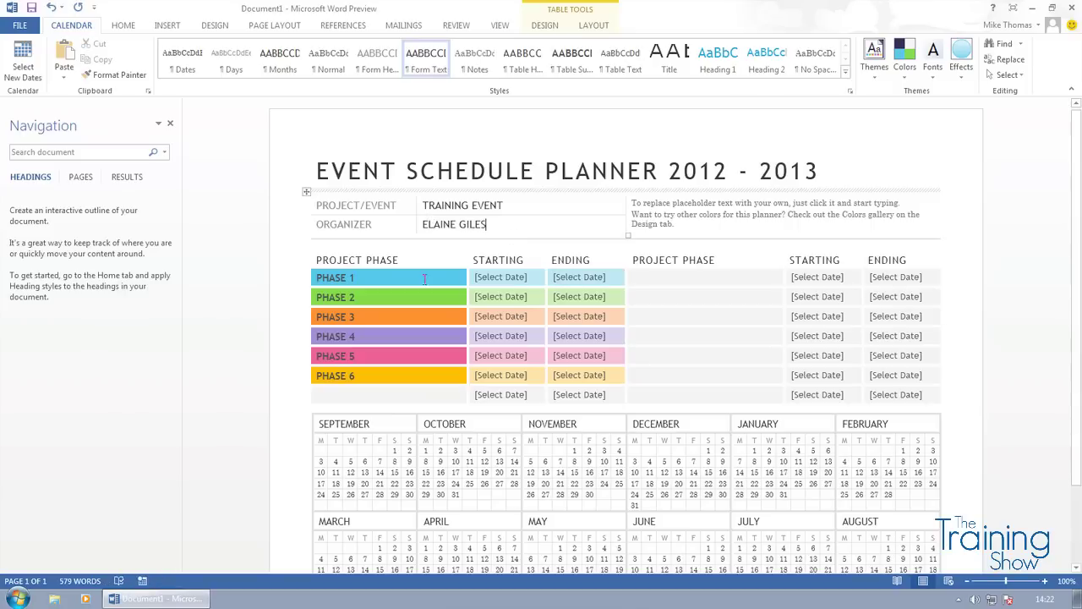
left_click(372, 280)
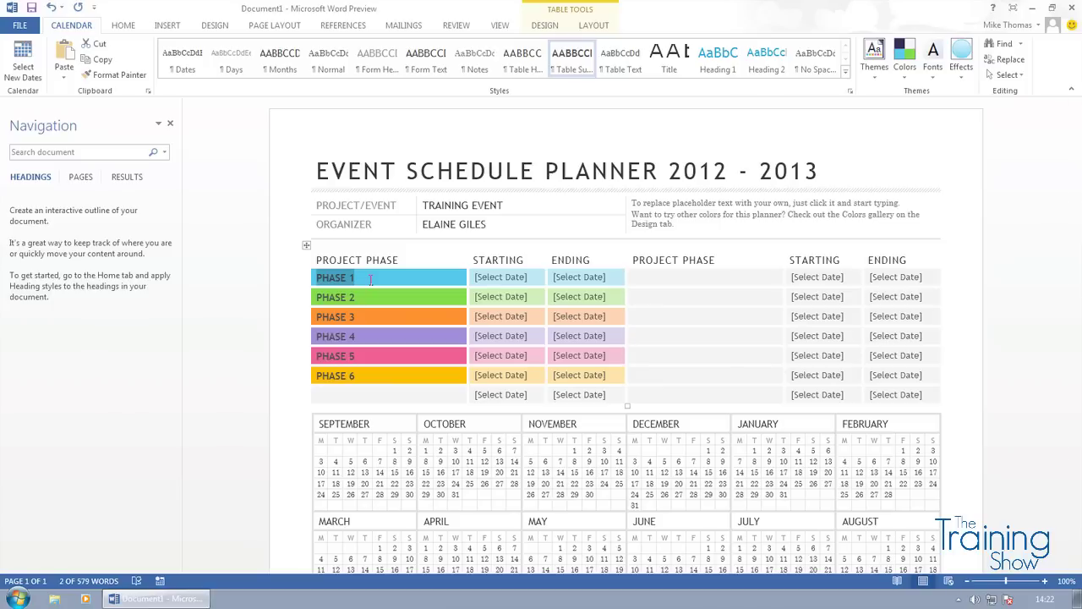
- Append ' - TNA' to PHASE 1 and ' - CORE TRAINING' to PHASE 2
left_click(370, 281)
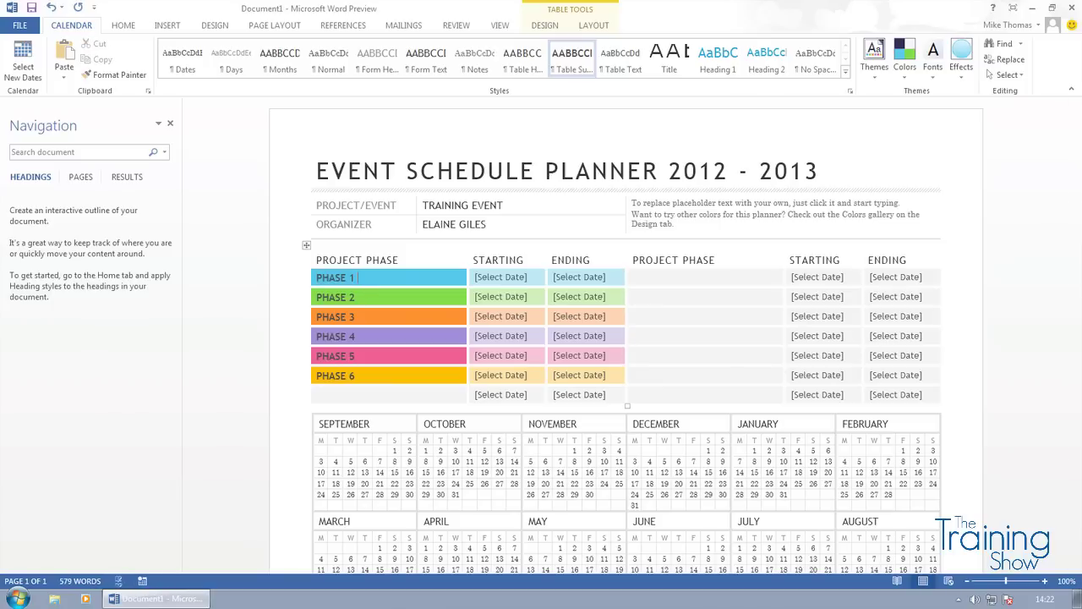
type("- TNA")
triple_click(370, 306)
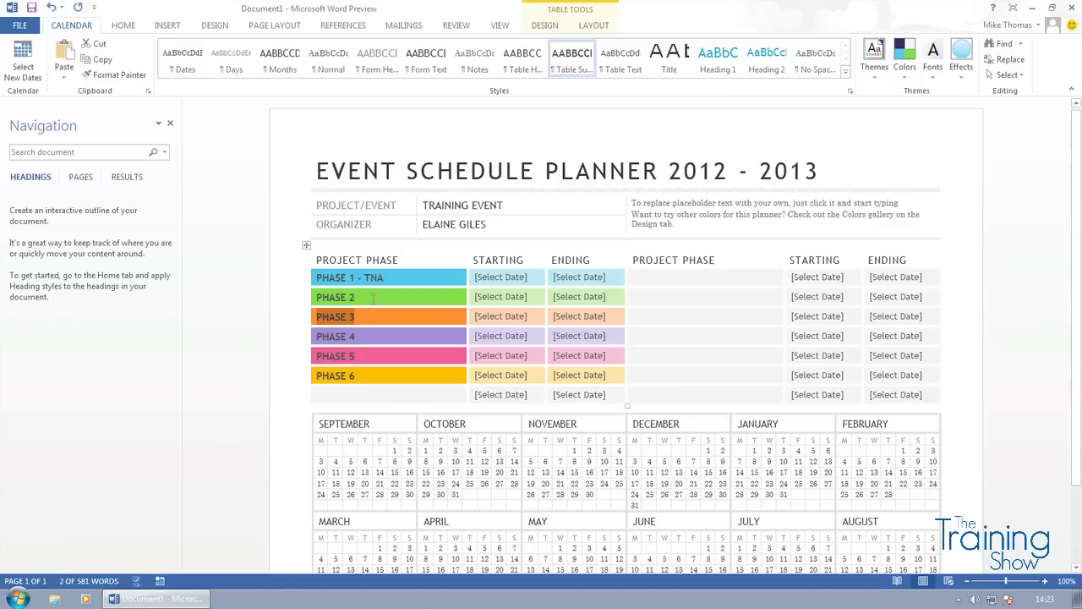
triple_click(372, 297)
left_click(372, 296)
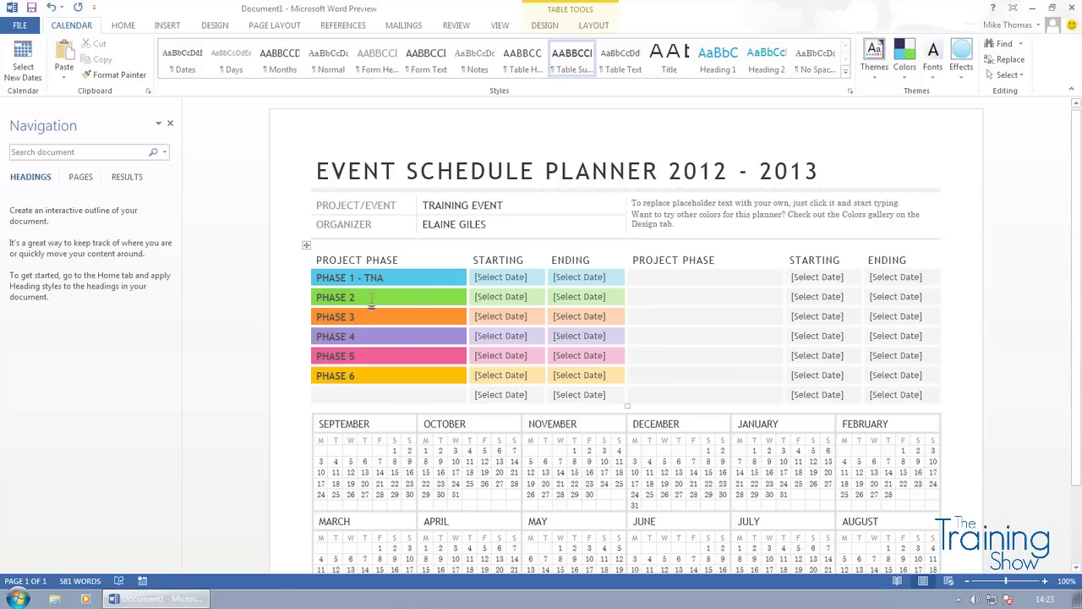
type("- CORE TRAINING")
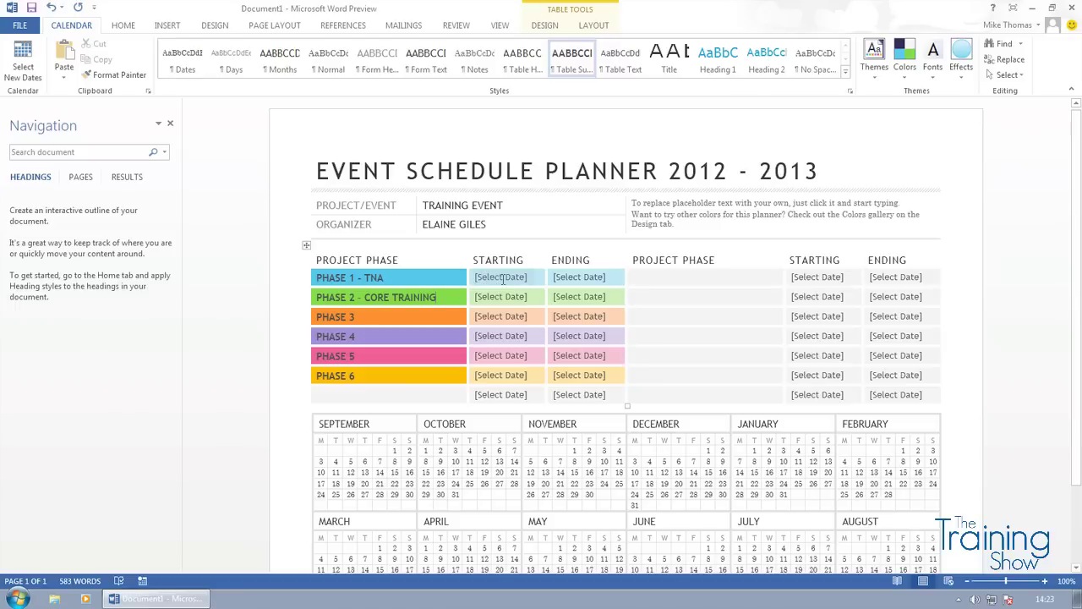
left_click(504, 279)
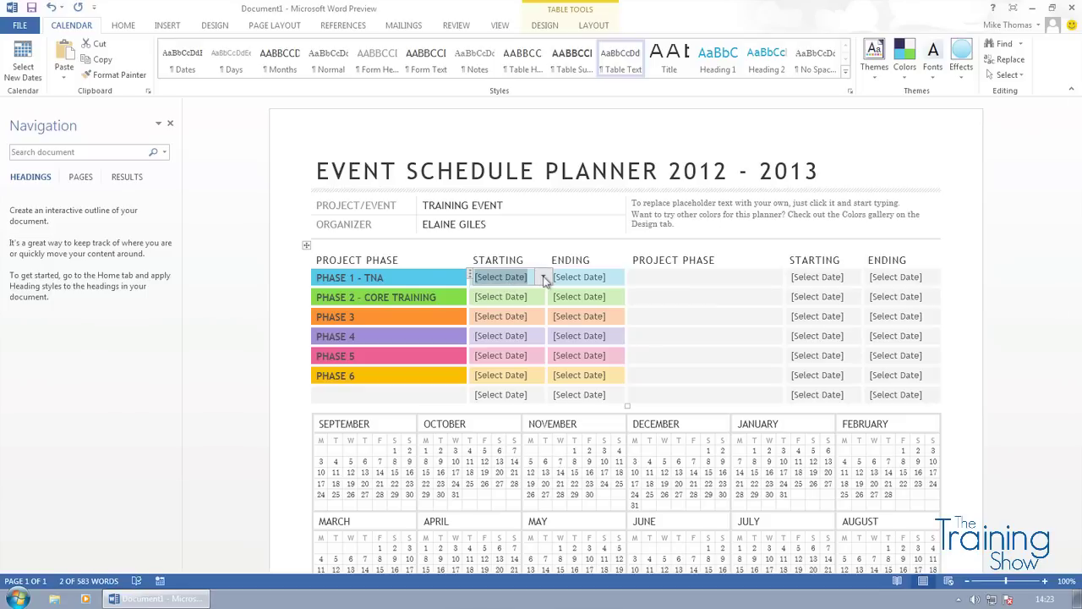
- Set PHASE 1's starting date to 25 September 2012
left_click(544, 278)
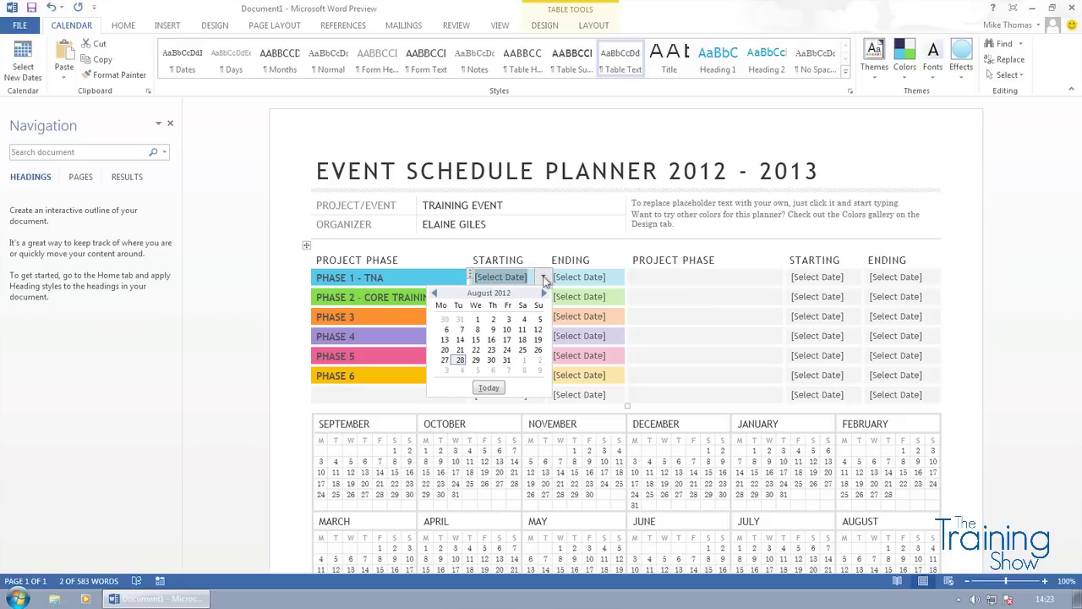
left_click(543, 293)
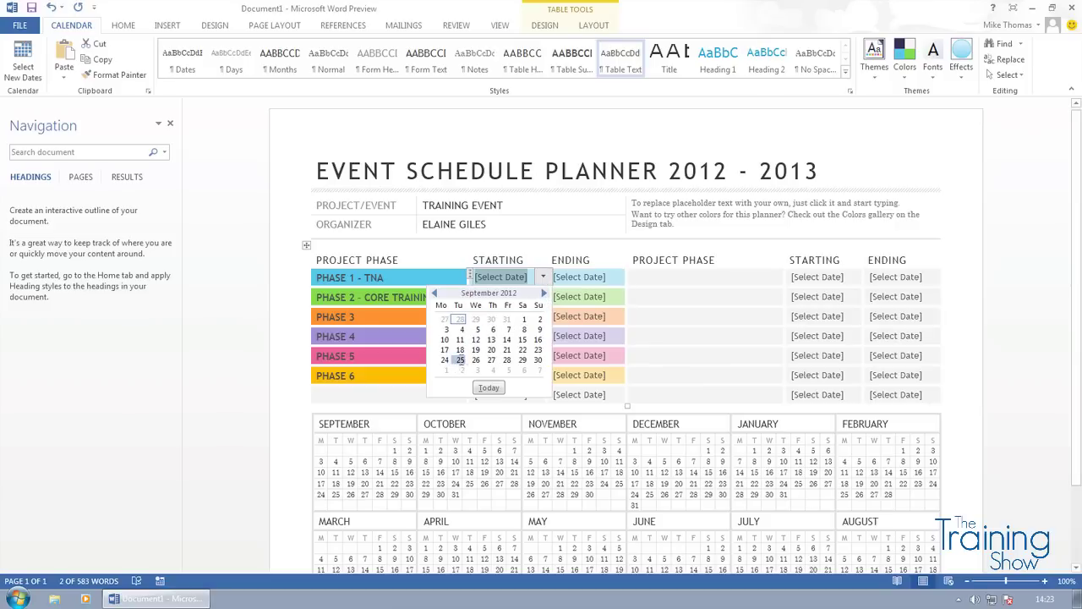
left_click(460, 361)
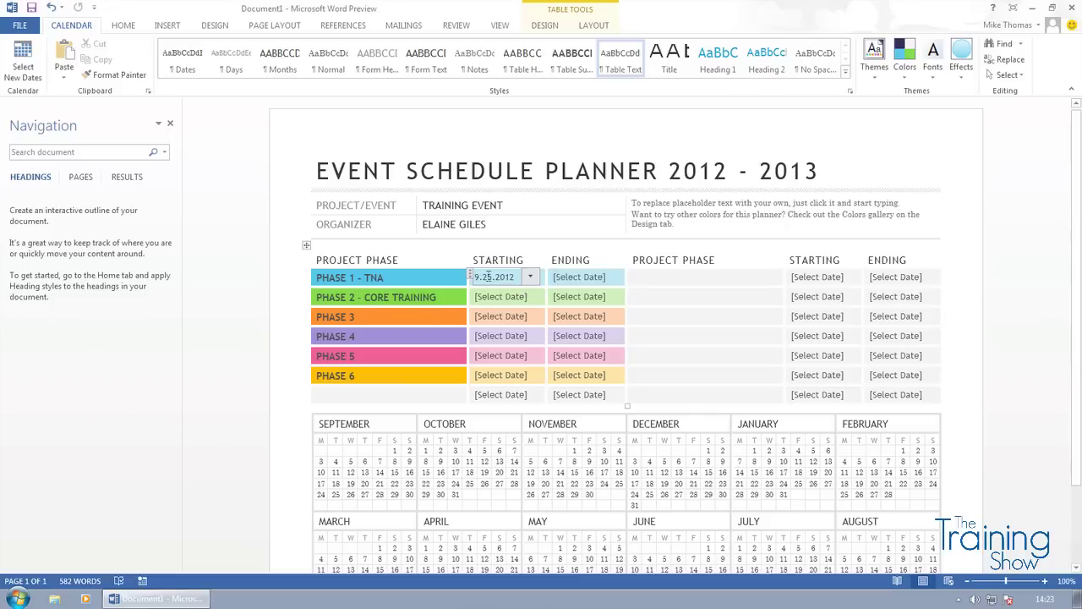
- Set PHASE 1's ending date to 10 October 2012
left_click(586, 277)
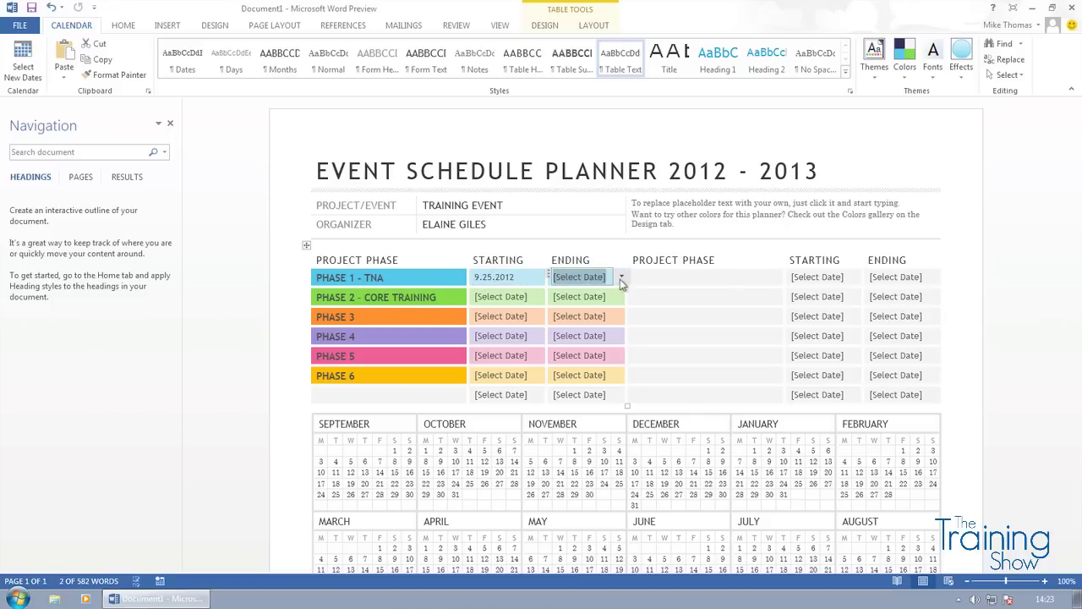
left_click(622, 279)
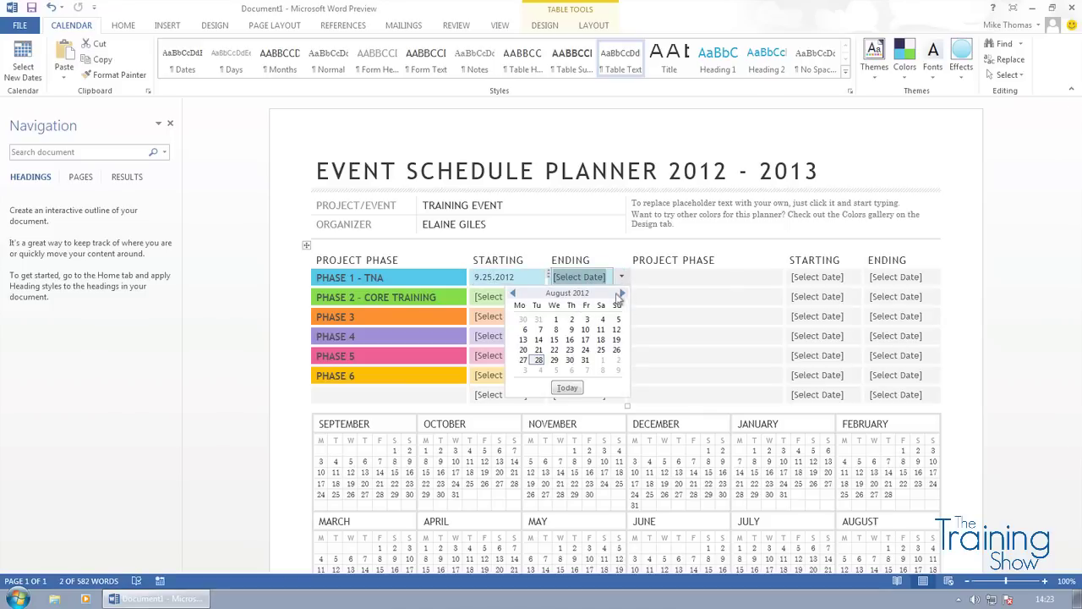
left_click(622, 294)
left_click(623, 294)
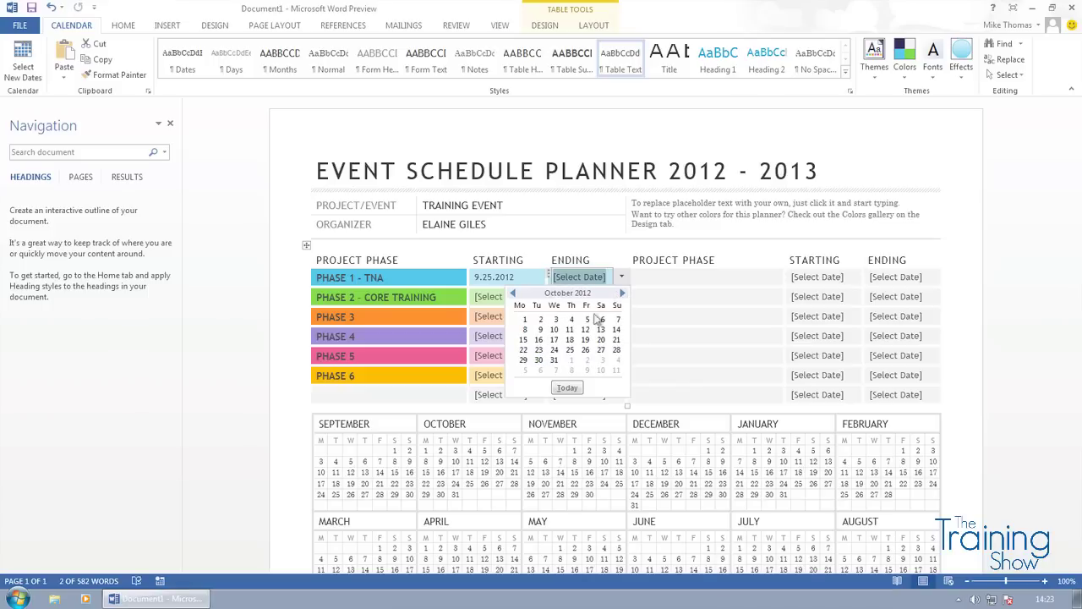
left_click(554, 329)
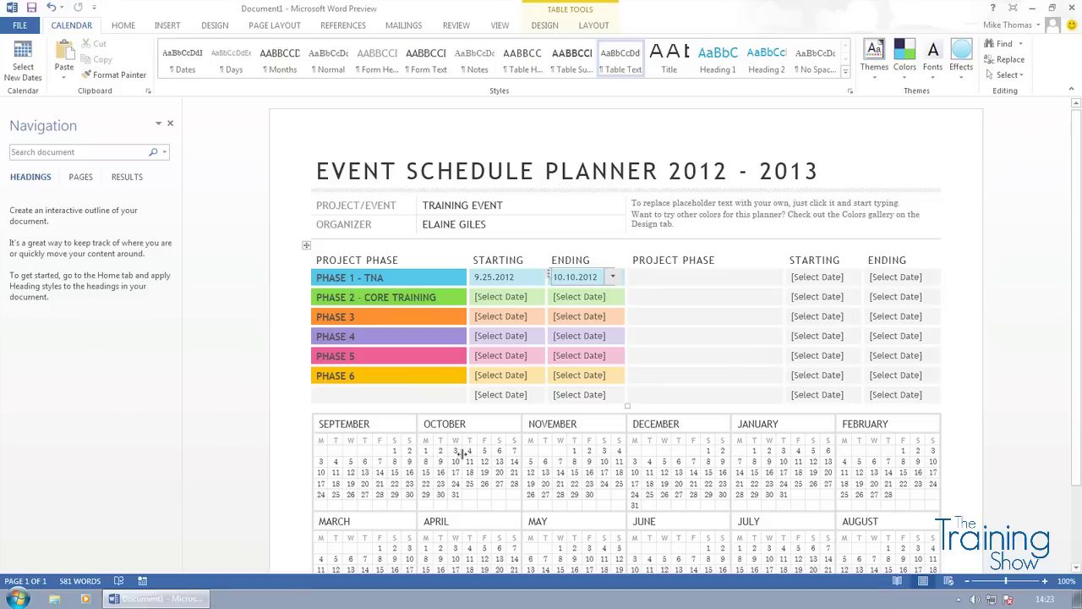
scroll(462, 453, "down", 3)
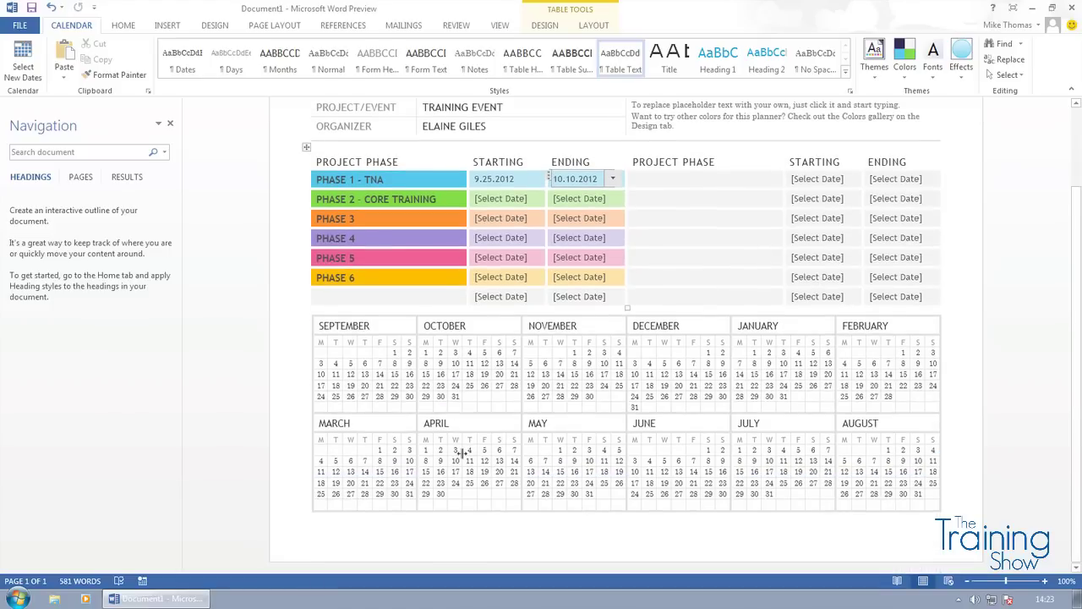
- Colour days 6, 20 and 27 red in the September calendar
left_click(409, 385)
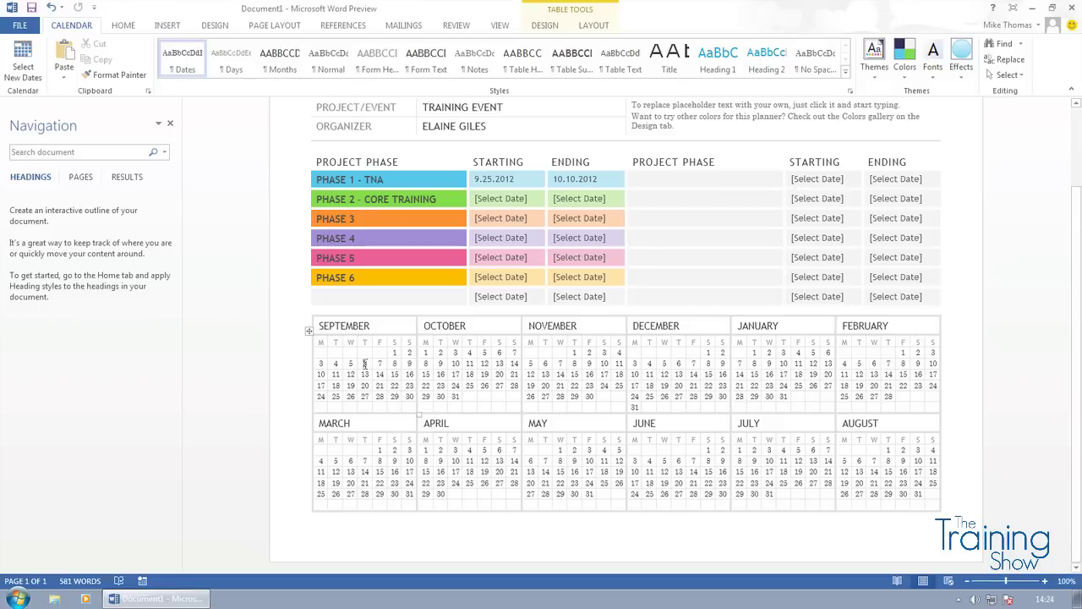
double_click(365, 364)
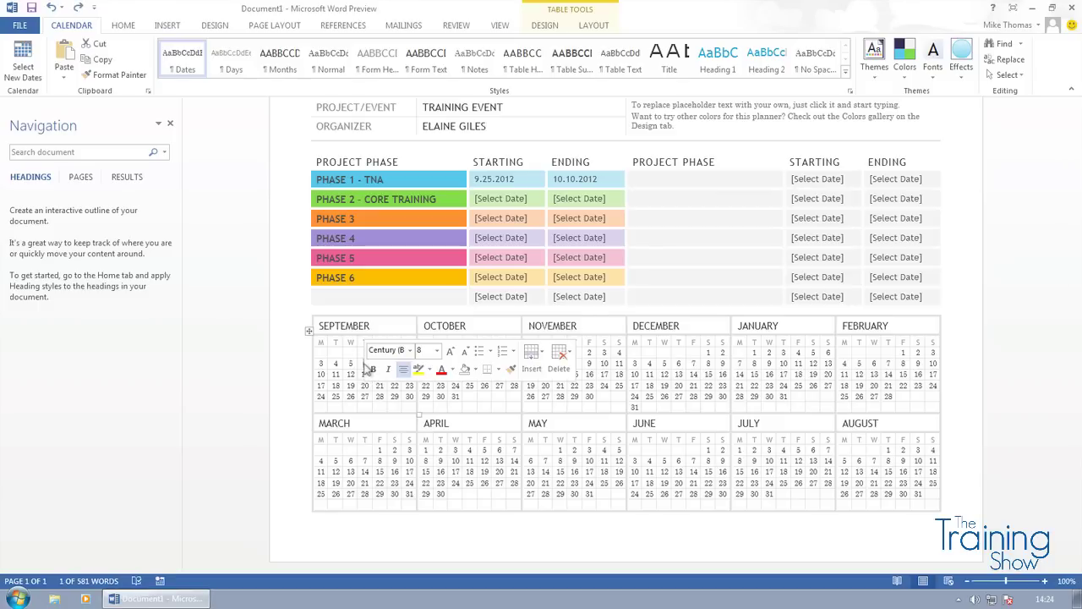
left_click(442, 372)
double_click(365, 385)
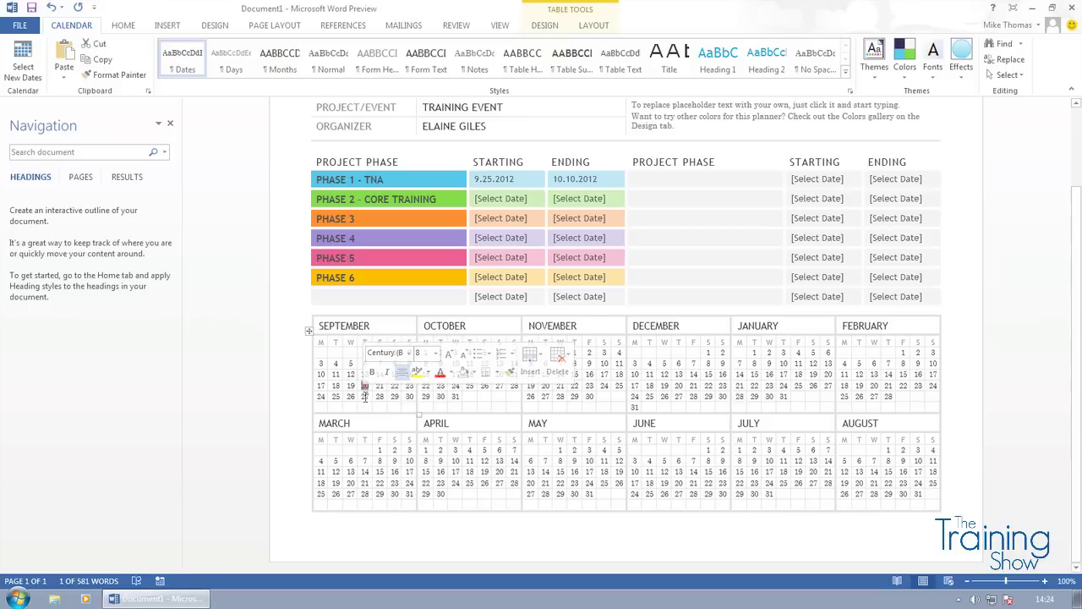
left_click(364, 396)
double_click(365, 397)
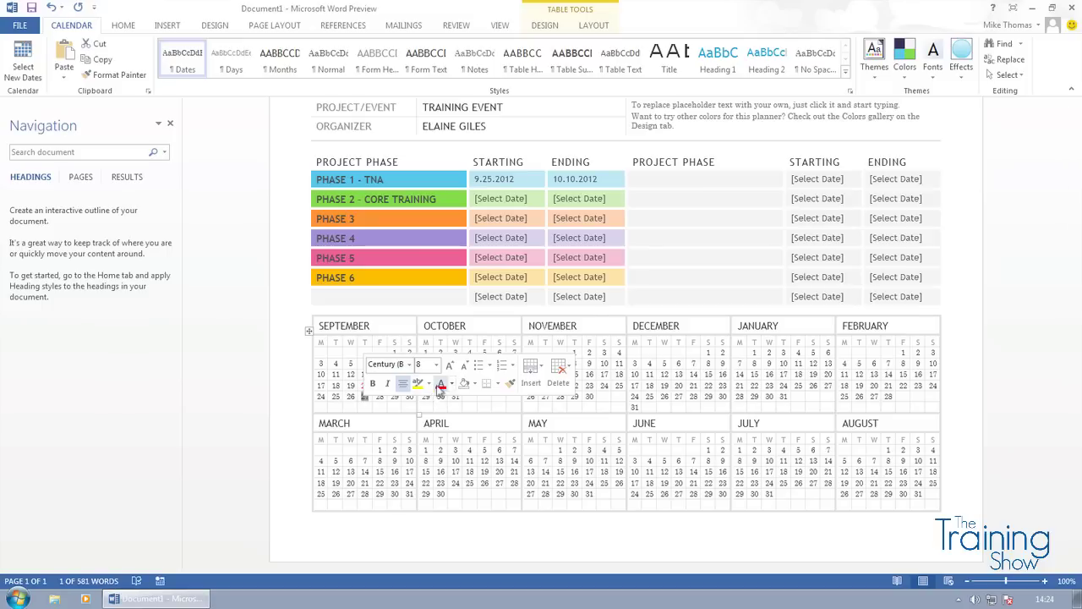
left_click(350, 396)
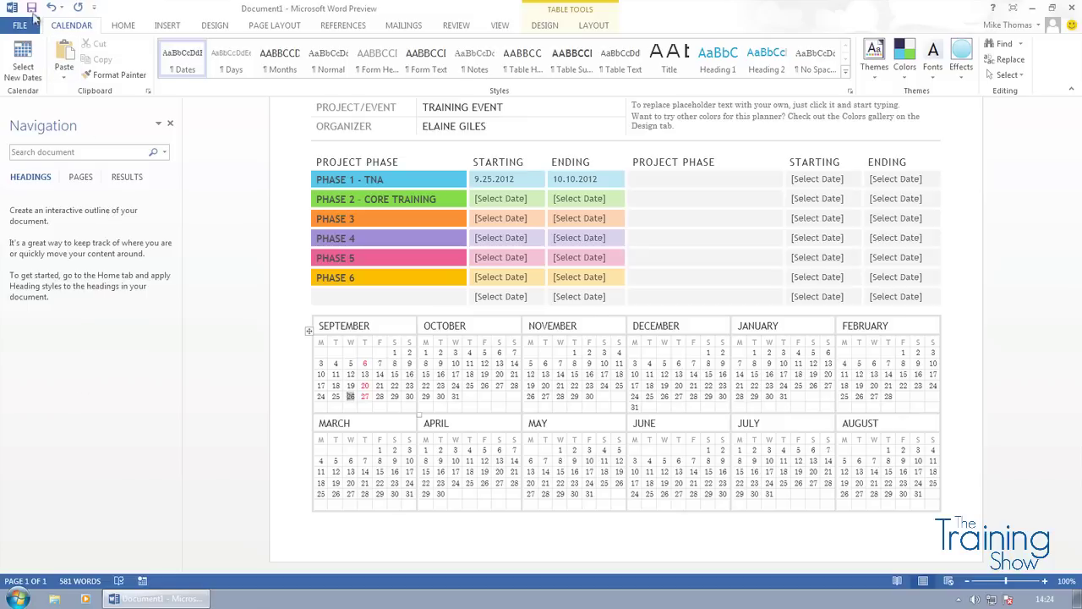
- Open Save As on the recent Word folder under Computer
left_click(32, 12)
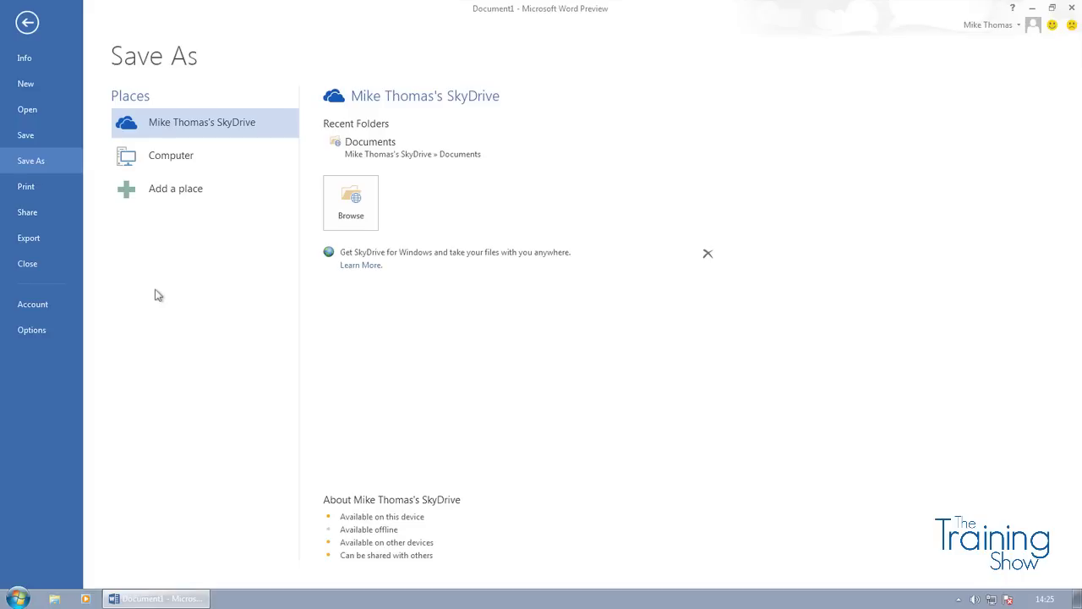
left_click(173, 160)
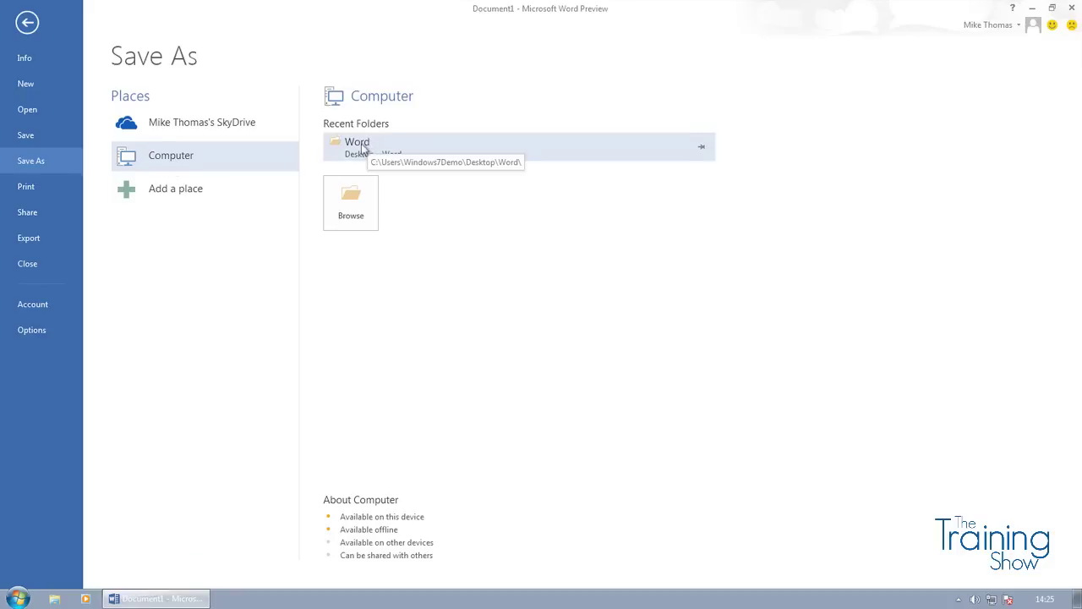
left_click(362, 145)
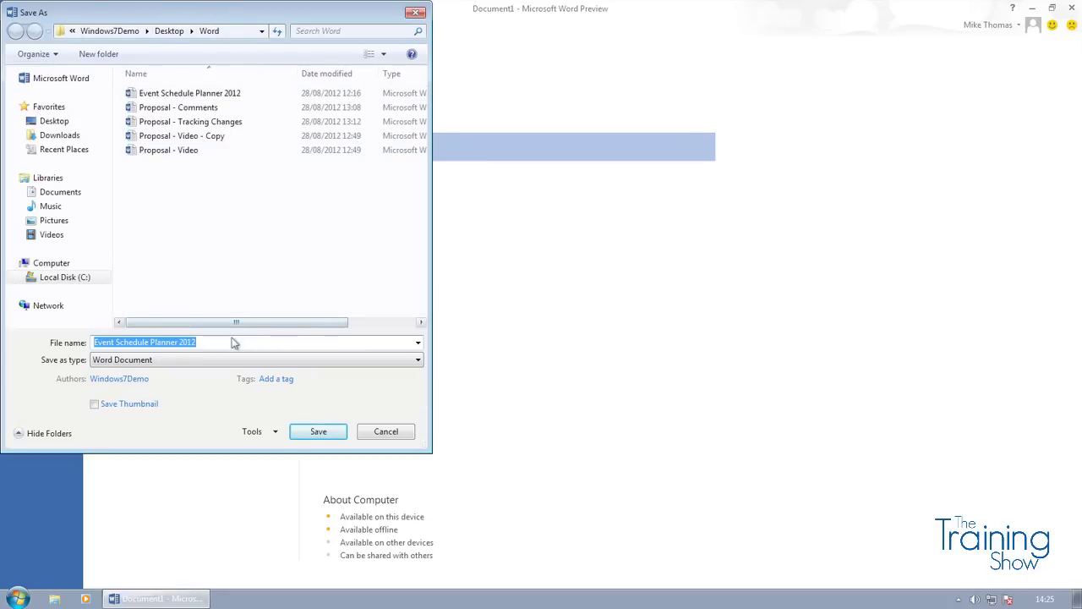
- Save as 'Event Schedule Planner 2012 Training Event' with a thumbnail, then close Word
left_click(218, 341)
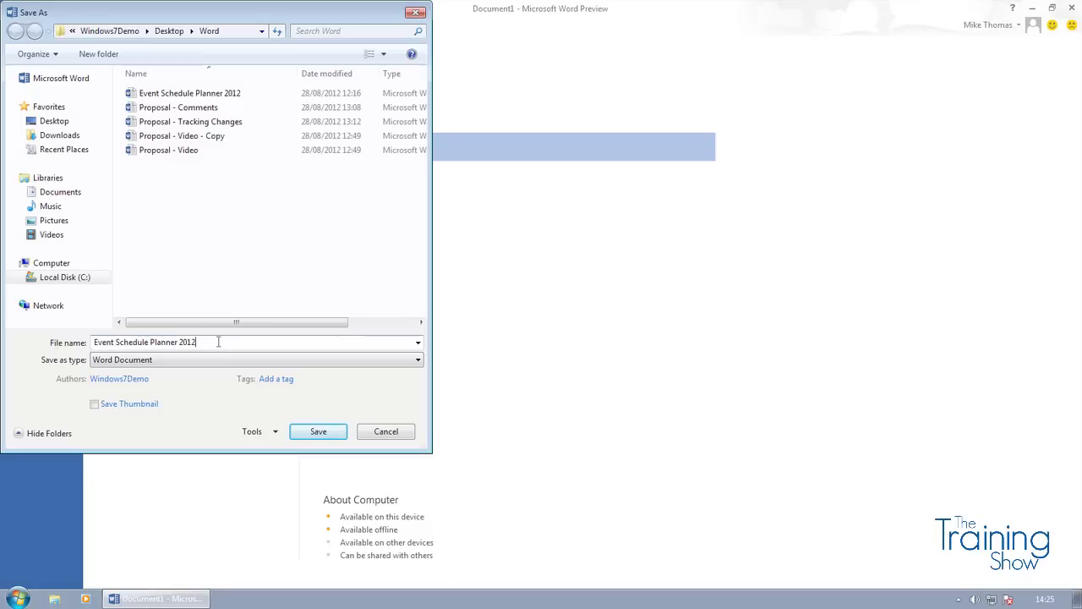
type("Training Event")
left_click(117, 404)
left_click(318, 432)
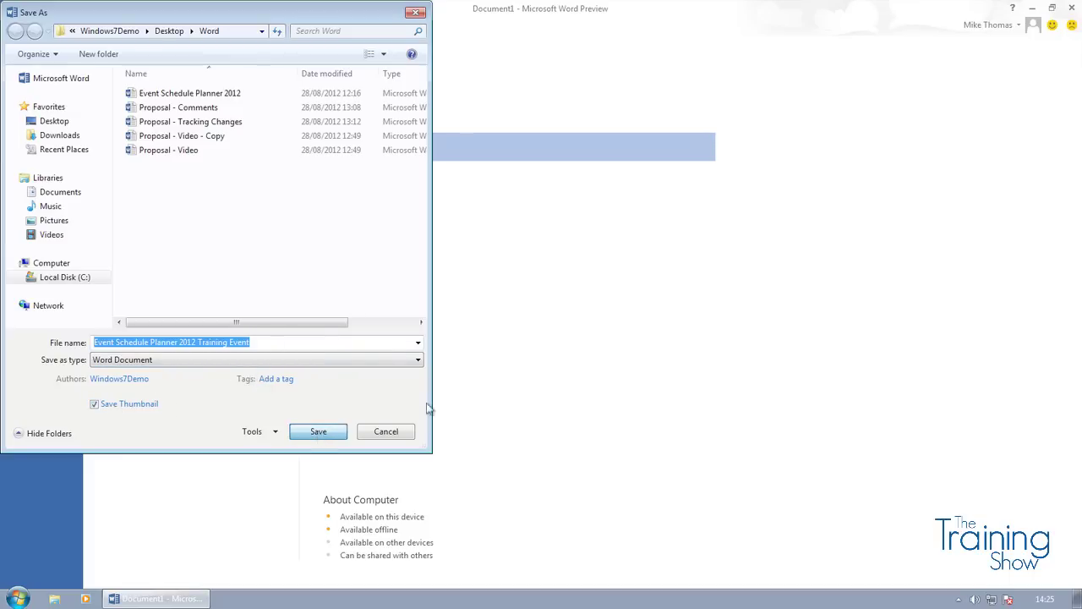
key("Escape")
key("Escape")
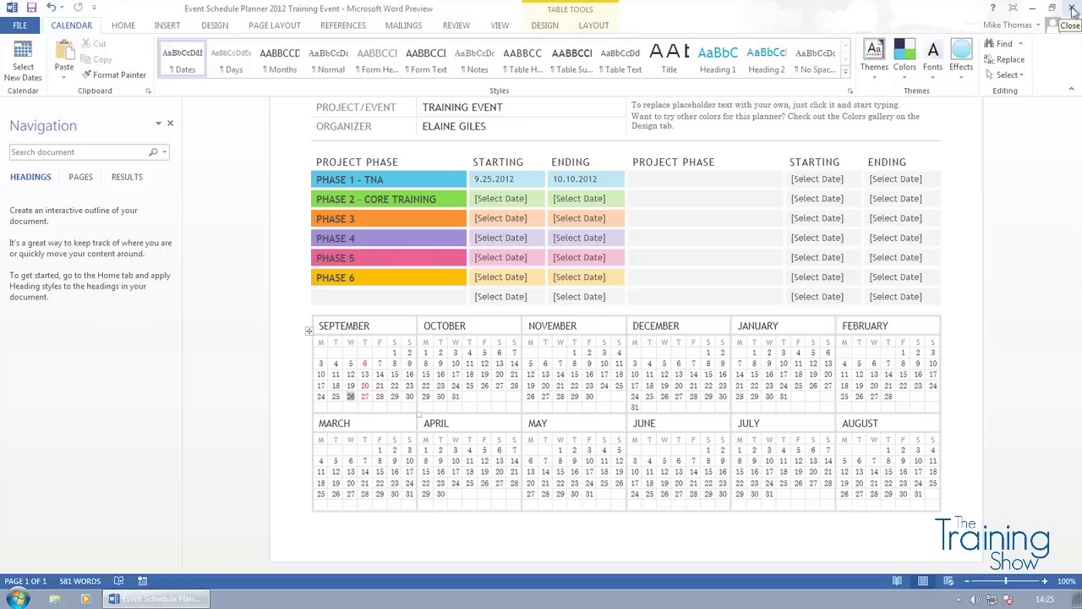
left_click(1072, 8)
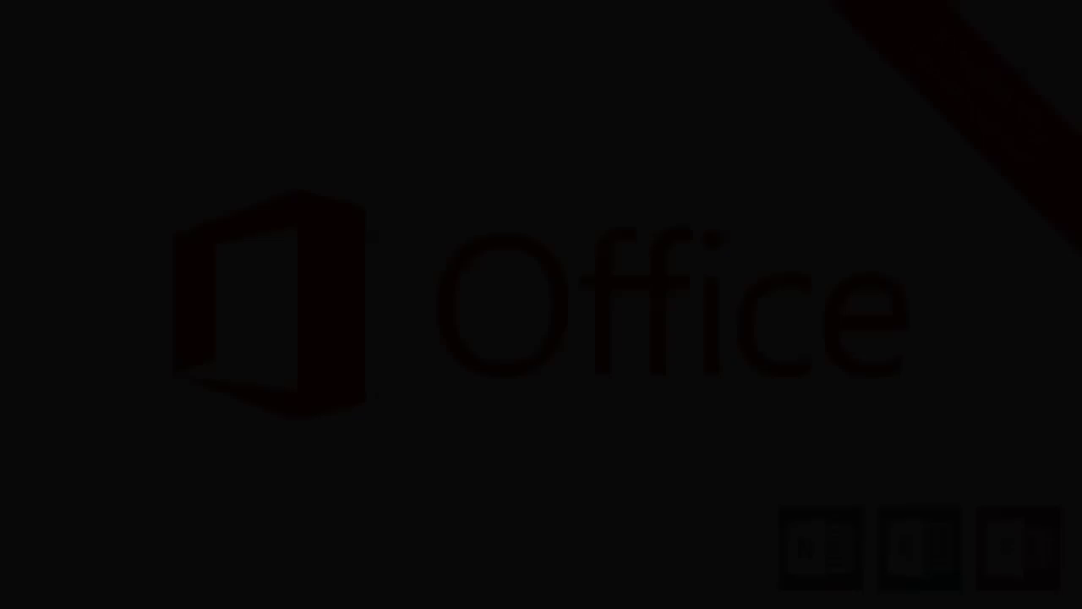